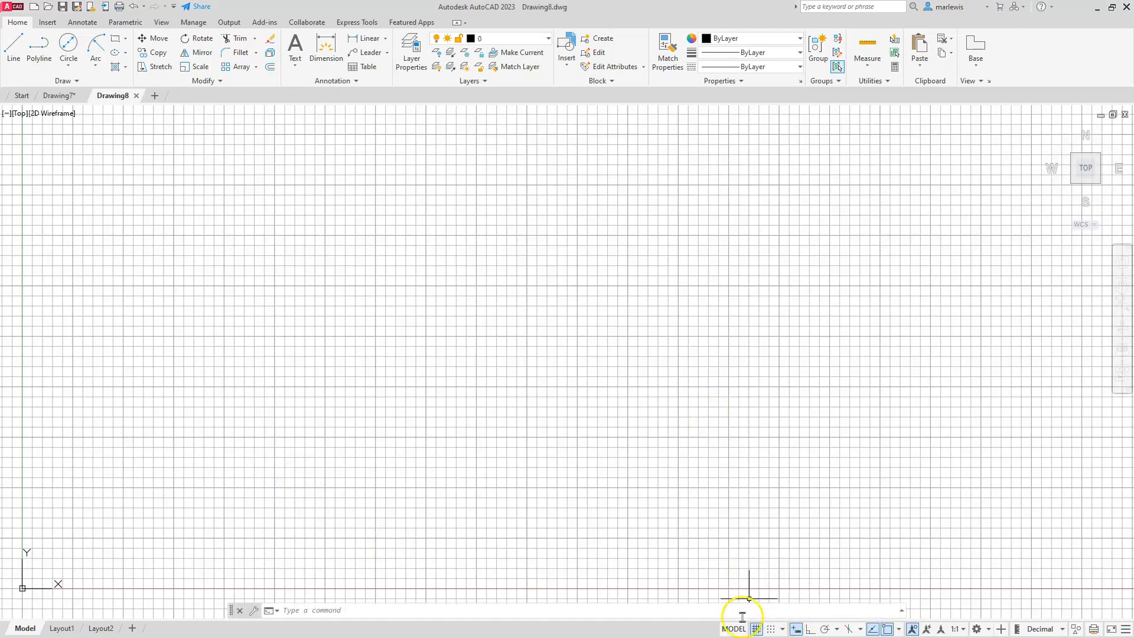
Step: Turn the drawing grid off and turn Ortho mode on, then review the running object snaps
click(757, 629)
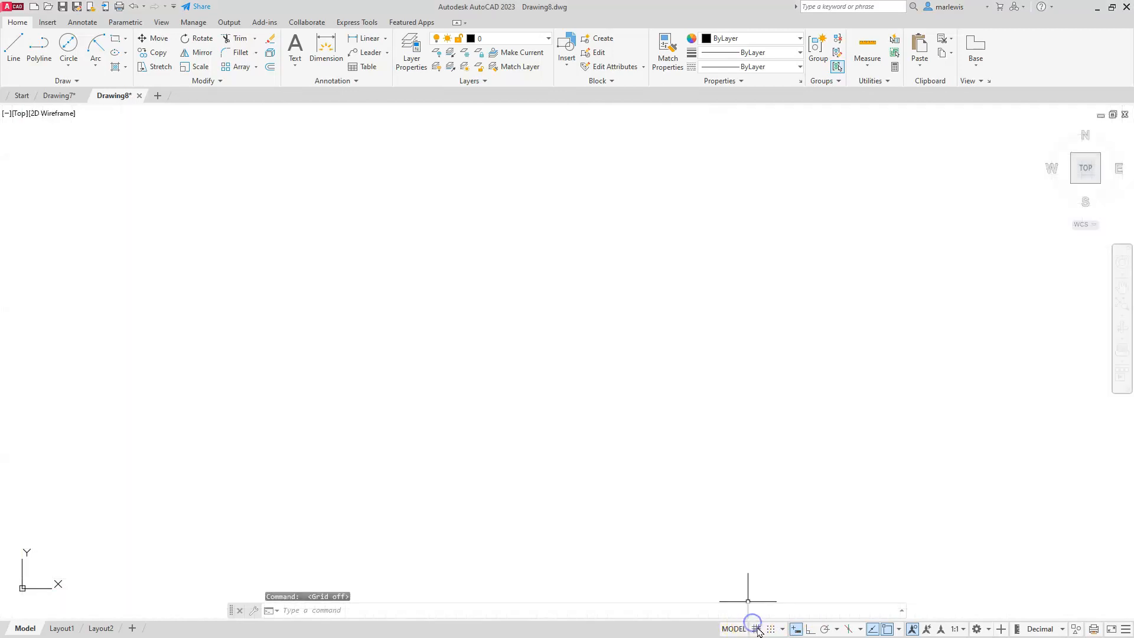
click(810, 630)
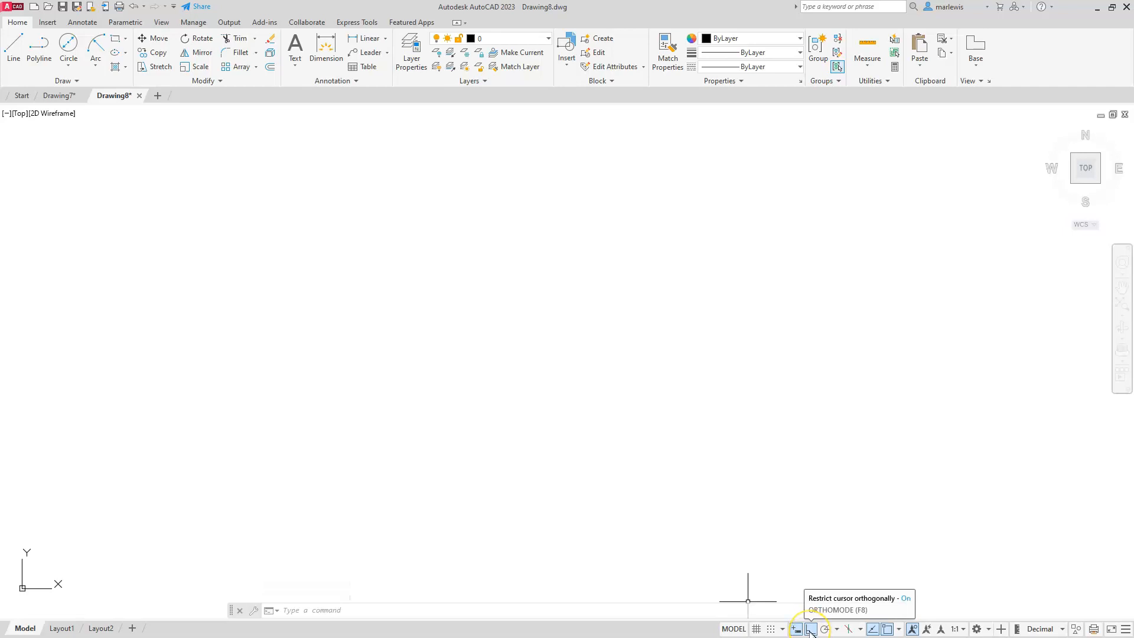
click(899, 631)
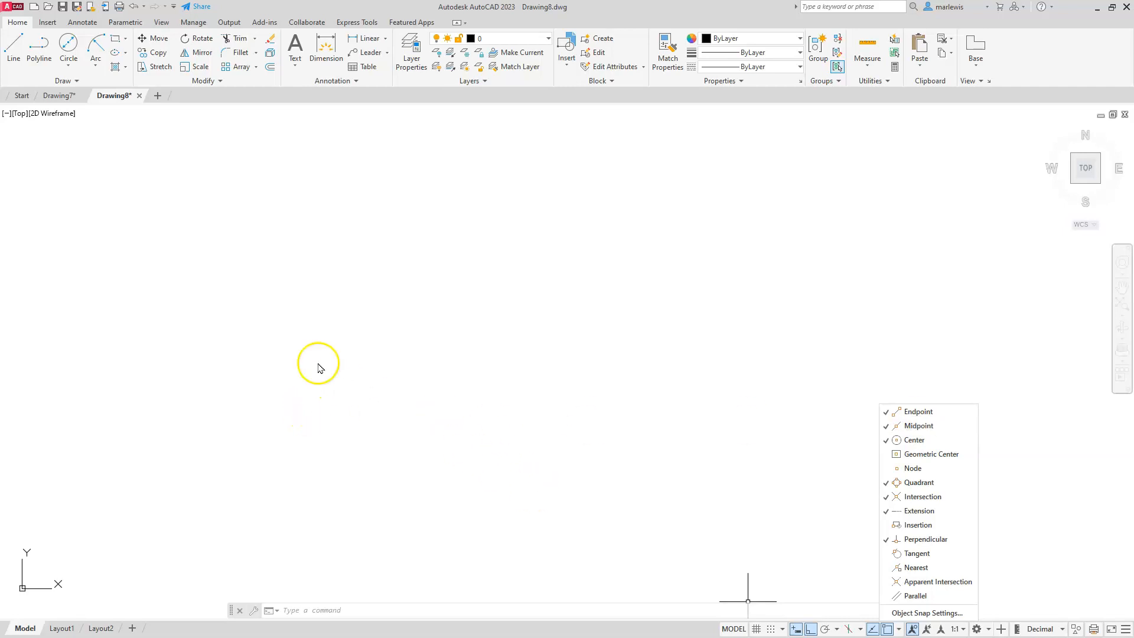
click(355, 369)
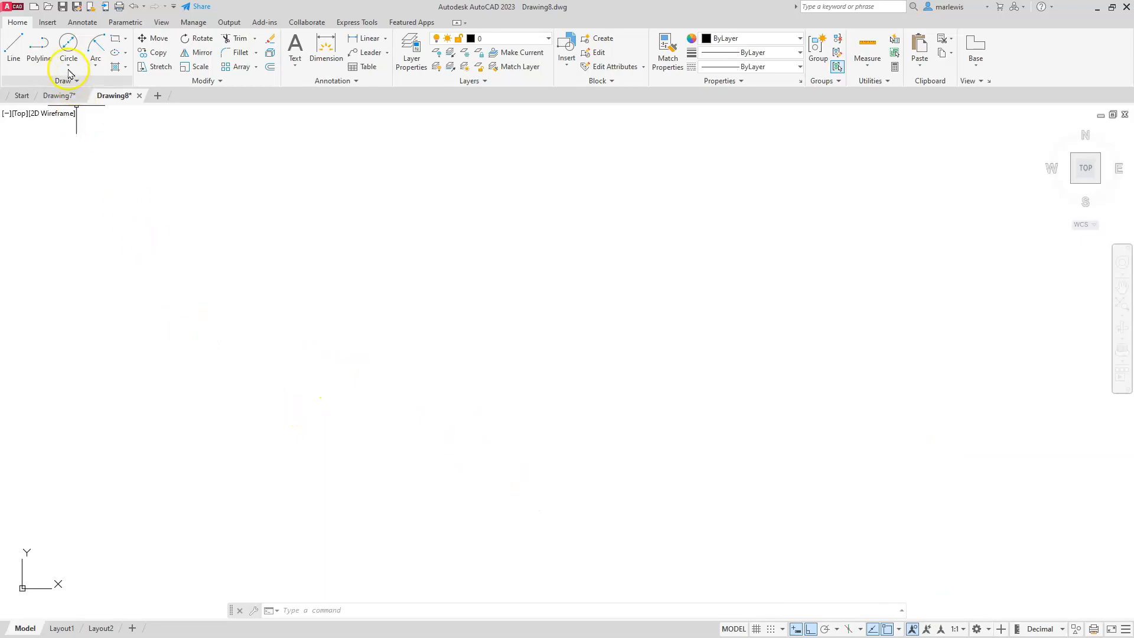
click(13, 48)
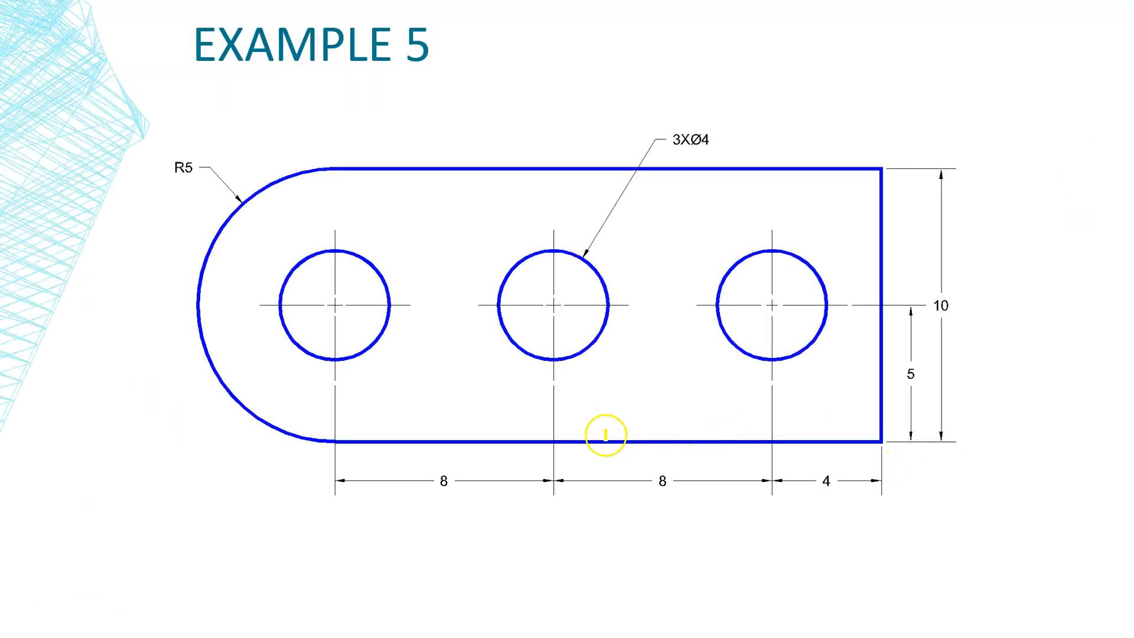
click(868, 411)
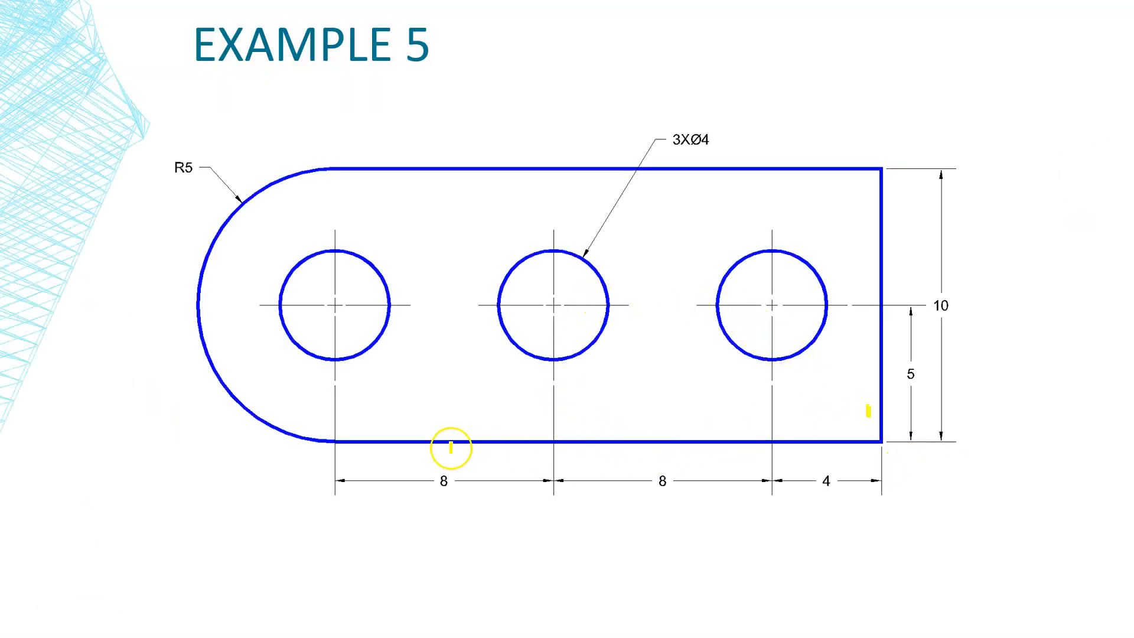
drag(337, 445, 880, 445)
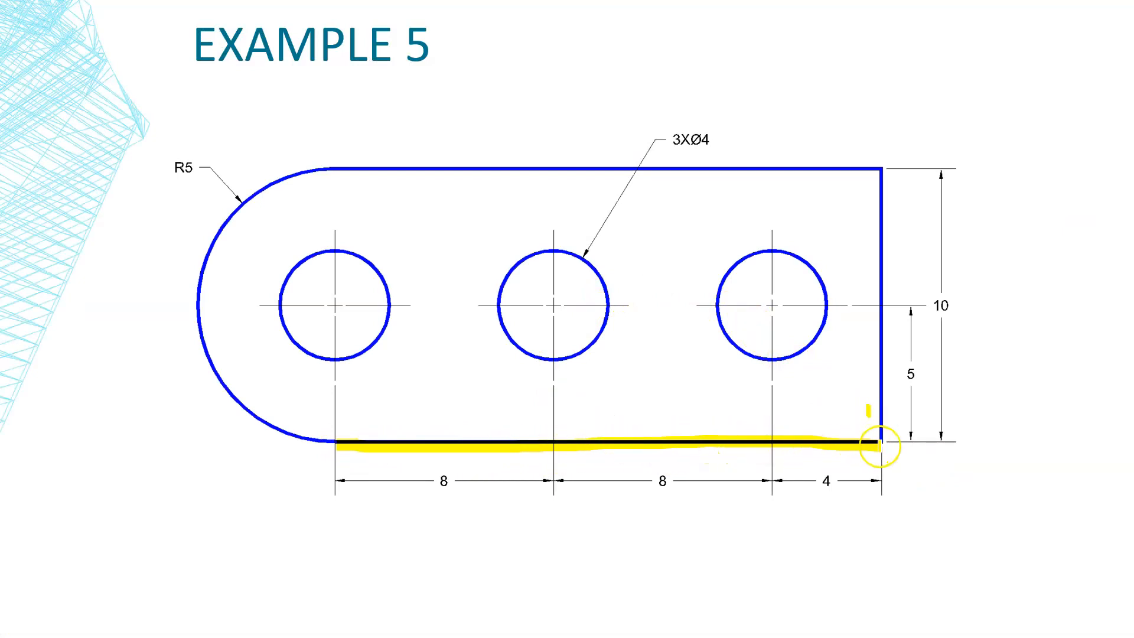
mouse_move(332, 434)
mouse_down()
mouse_move(317, 423)
mouse_move(349, 456)
mouse_move(322, 431)
mouse_move(358, 428)
mouse_up()
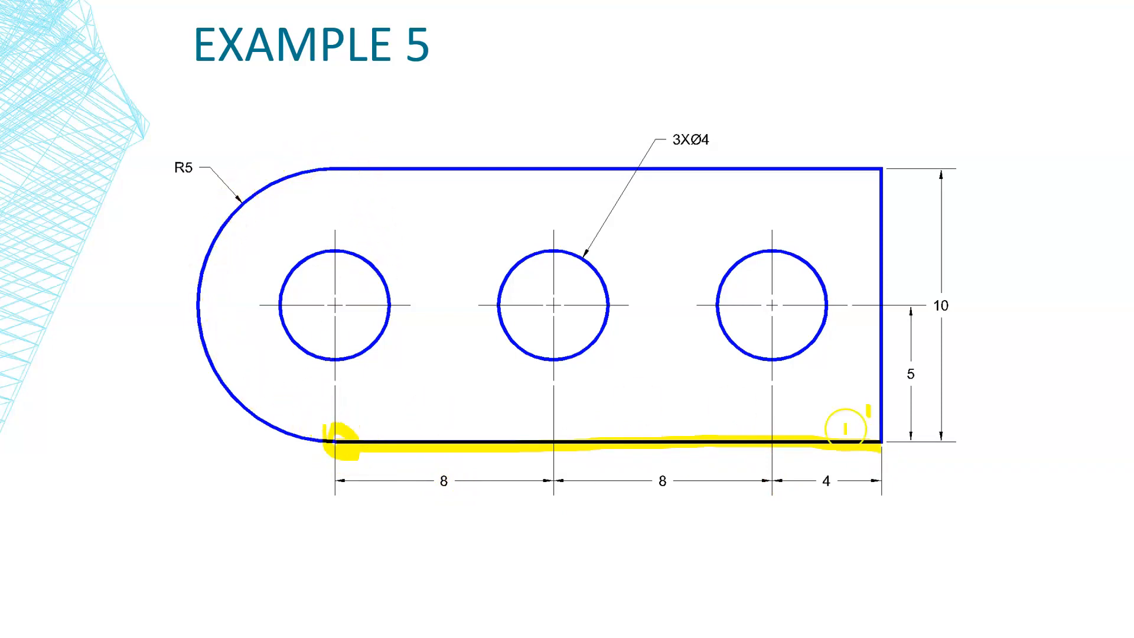
mouse_move(884, 443)
mouse_down()
mouse_move(881, 172)
mouse_move(666, 170)
mouse_move(436, 187)
mouse_move(347, 172)
mouse_up()
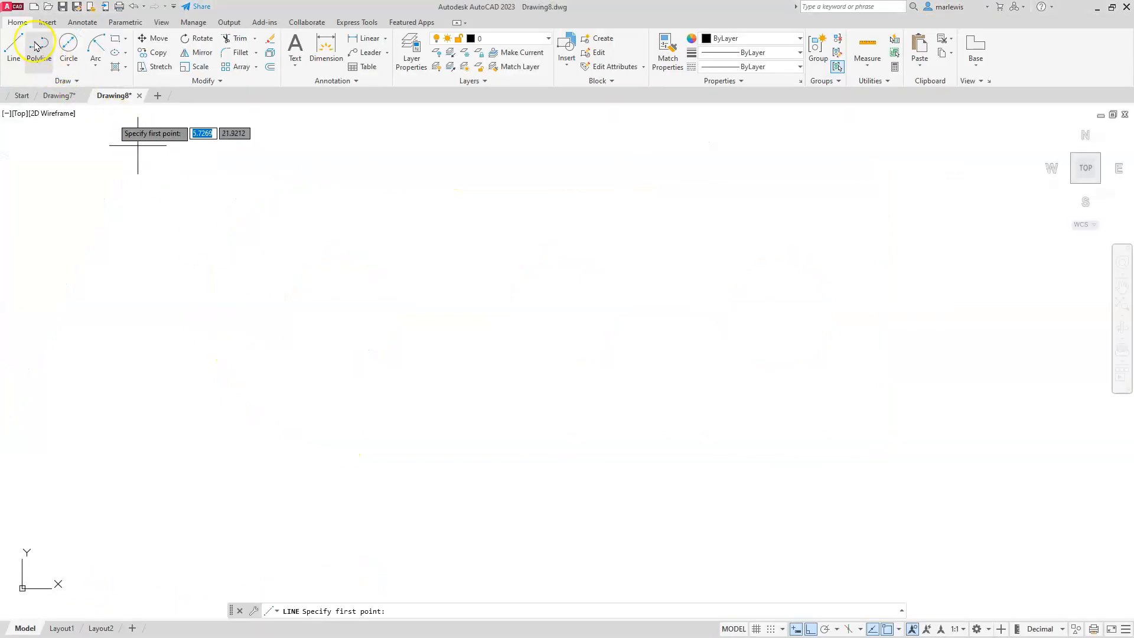
Step: Begin a line at a point in the lower-left area of the empty drawing
click(13, 44)
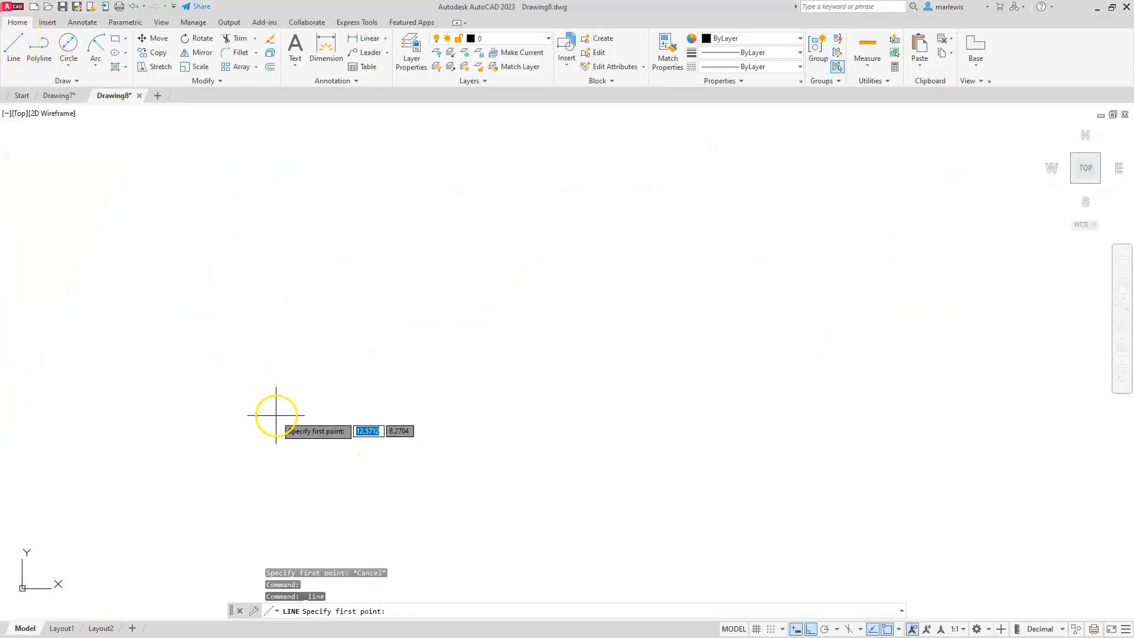
click(255, 457)
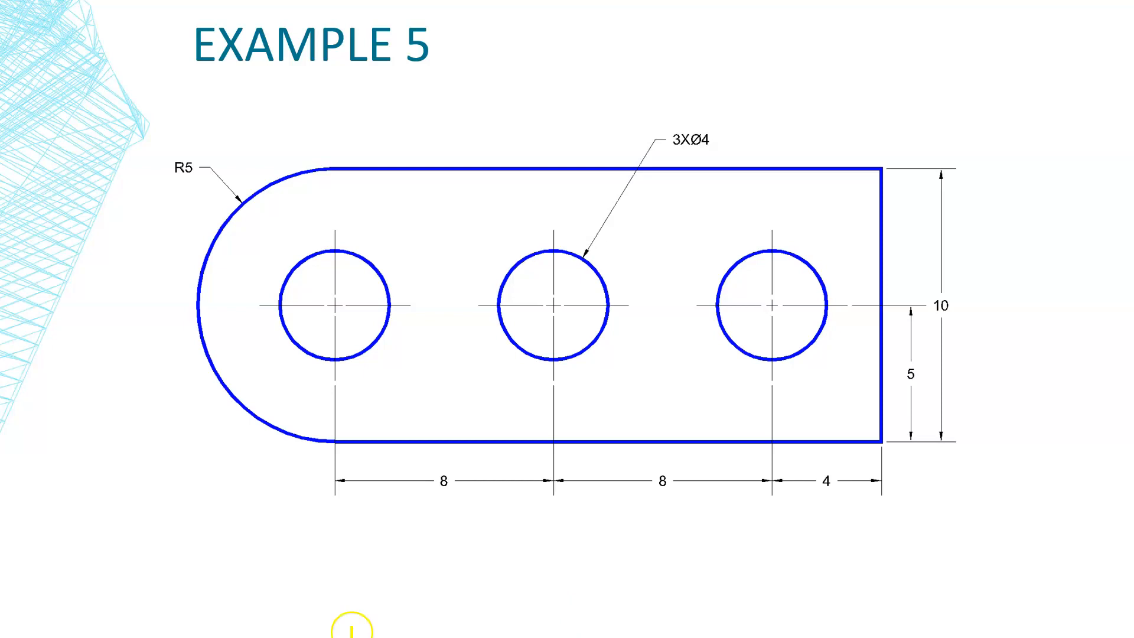
drag(430, 482, 460, 481)
drag(648, 483, 678, 483)
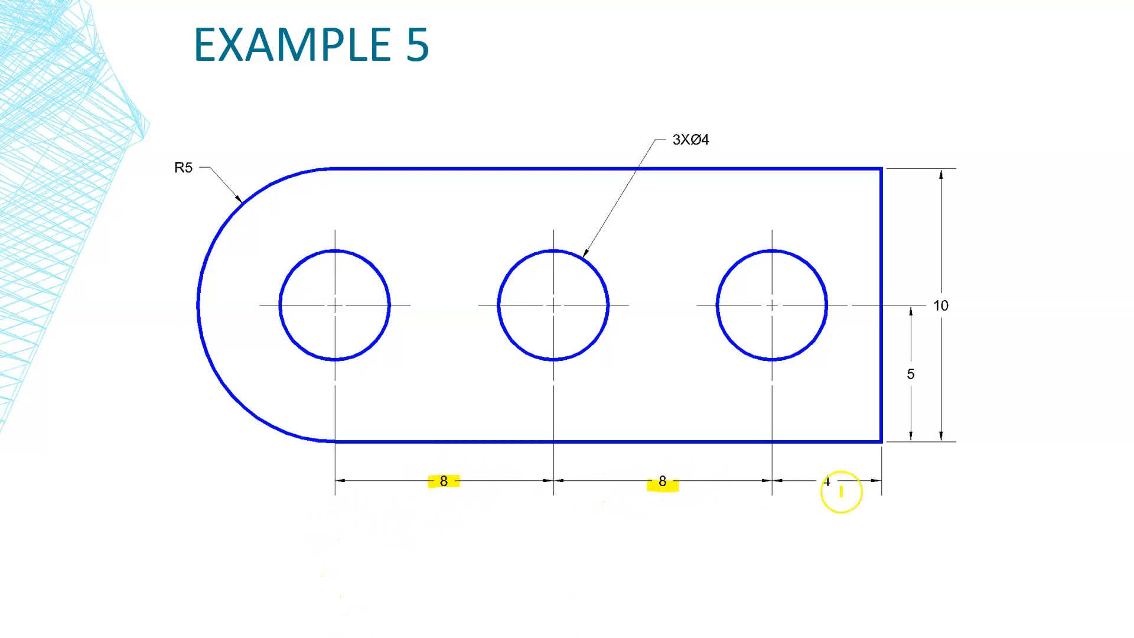
drag(817, 482, 834, 482)
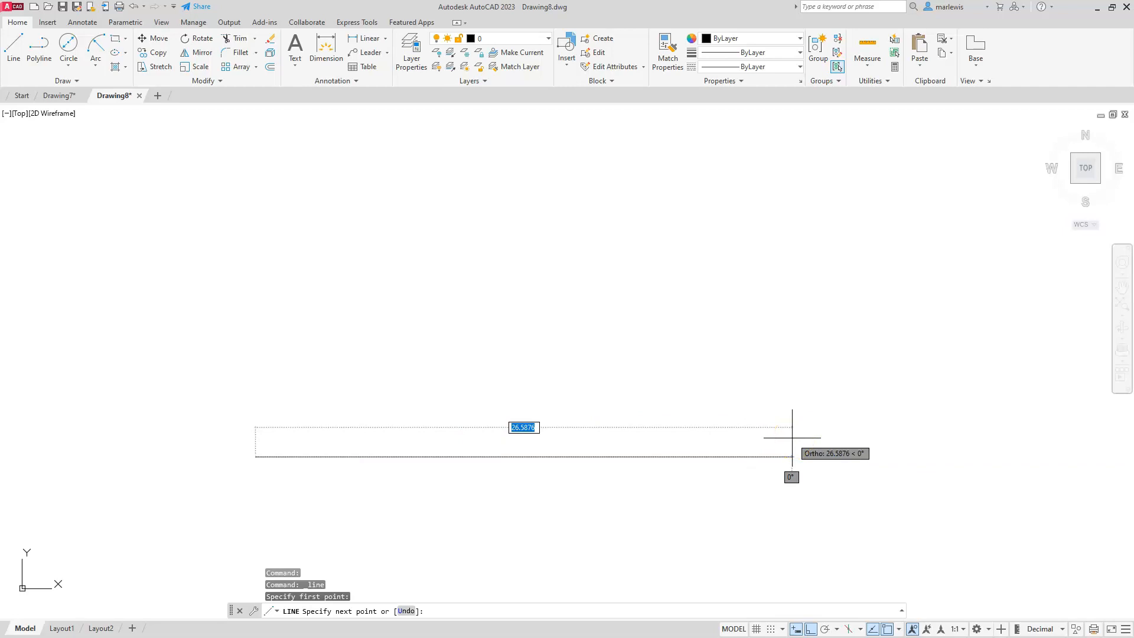
Step: Draw the plate's bottom edge horizontally to the right, calculating its length in-command with 'CAL and the expression 8+8+4
click(792, 438)
text('CAL)
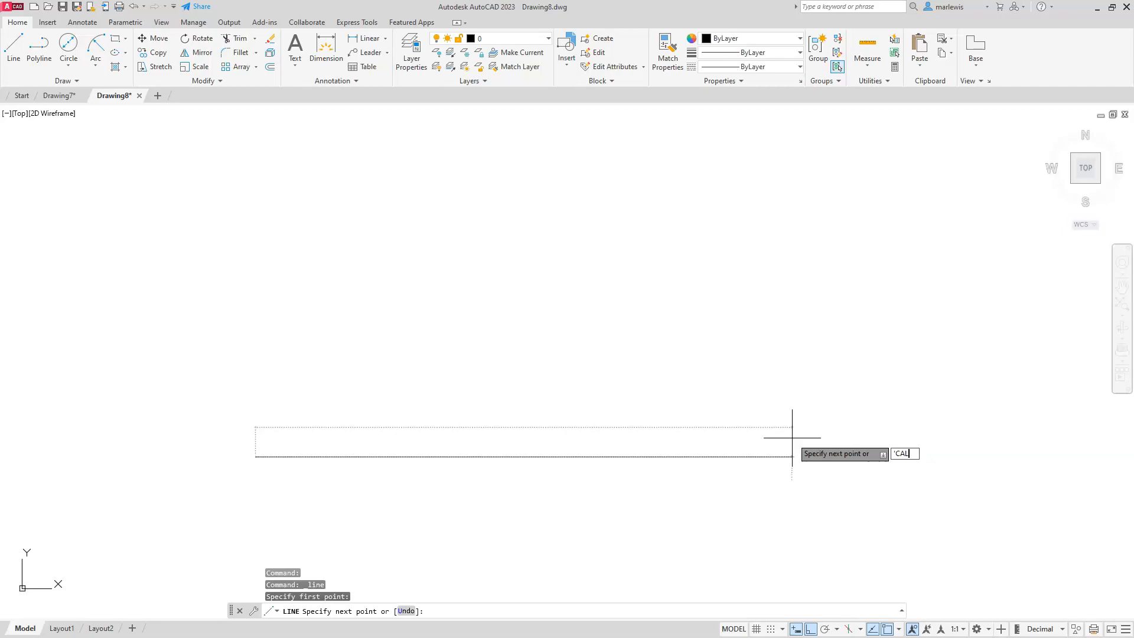
key(Return)
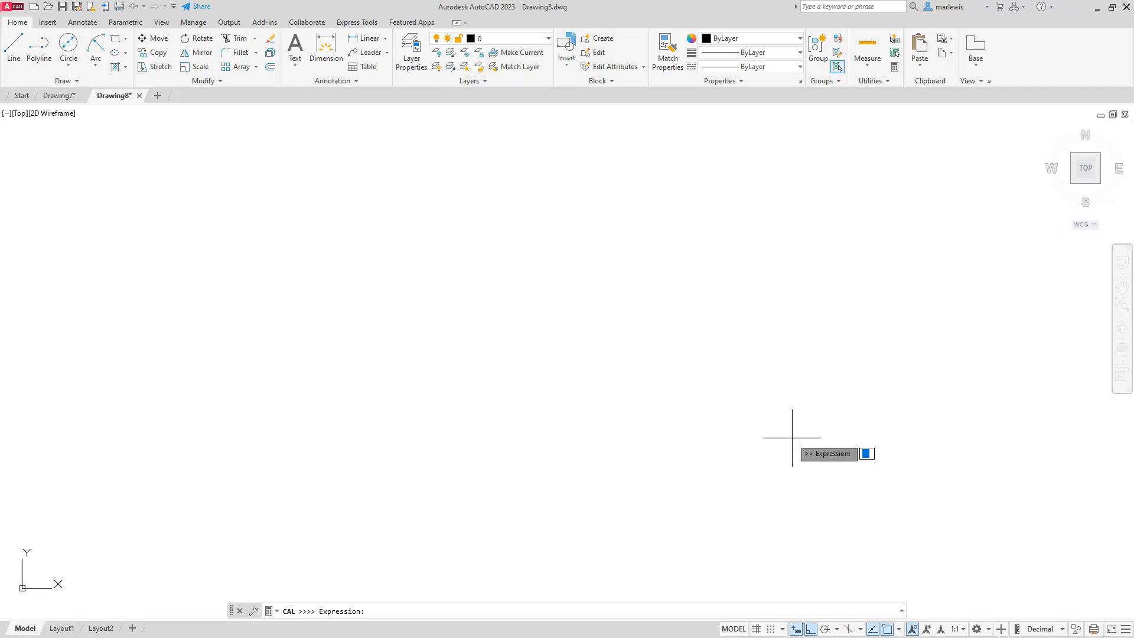
text(8+8+4)
key(Return)
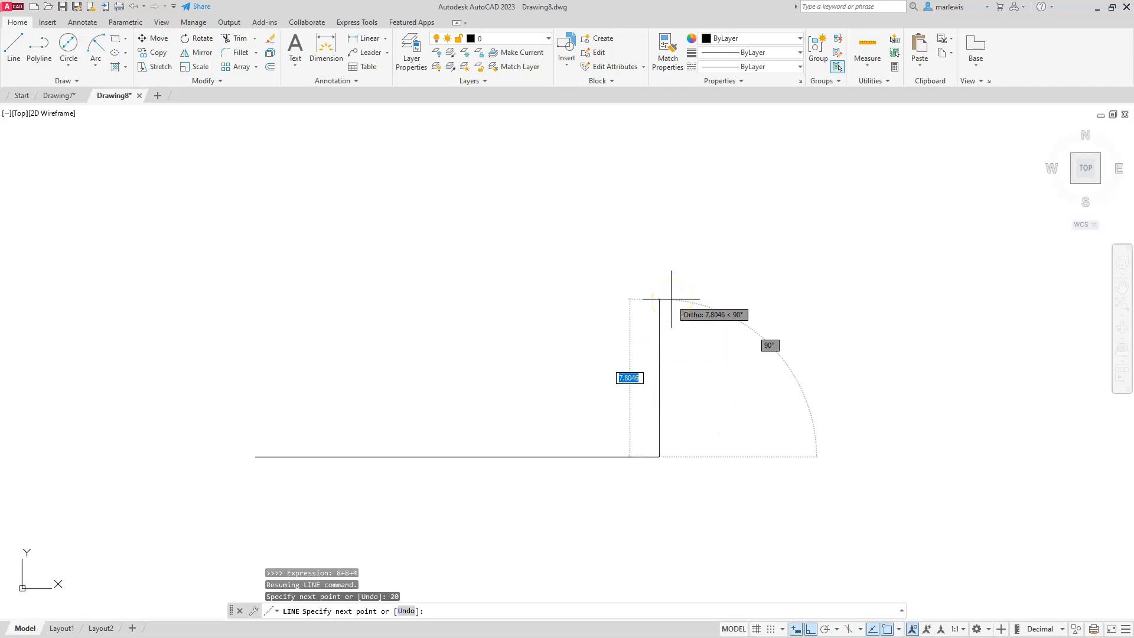
Step: Continue the outline with a 10-unit vertical edge upward and a 20-unit top edge to the left, and end the line
text(10)
key(Return)
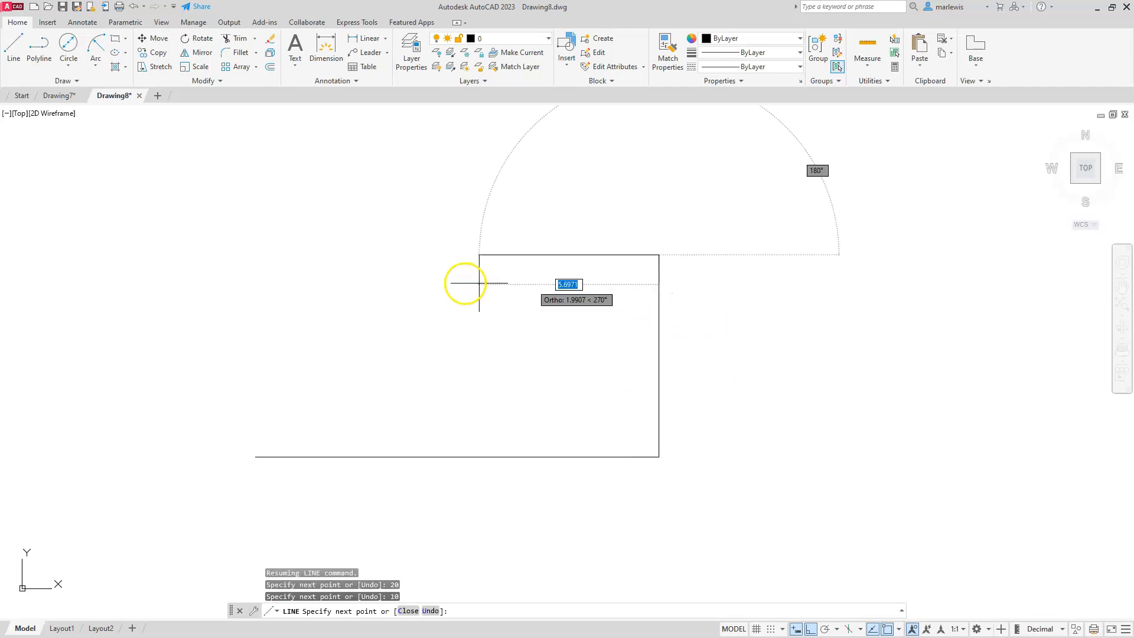
text(20)
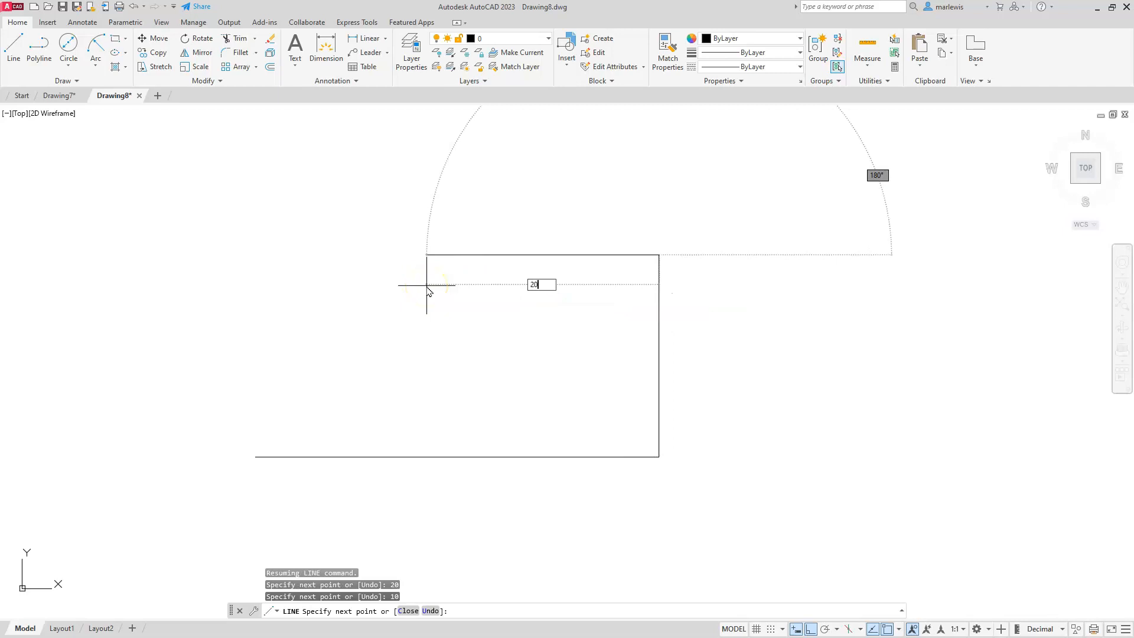
key(Return)
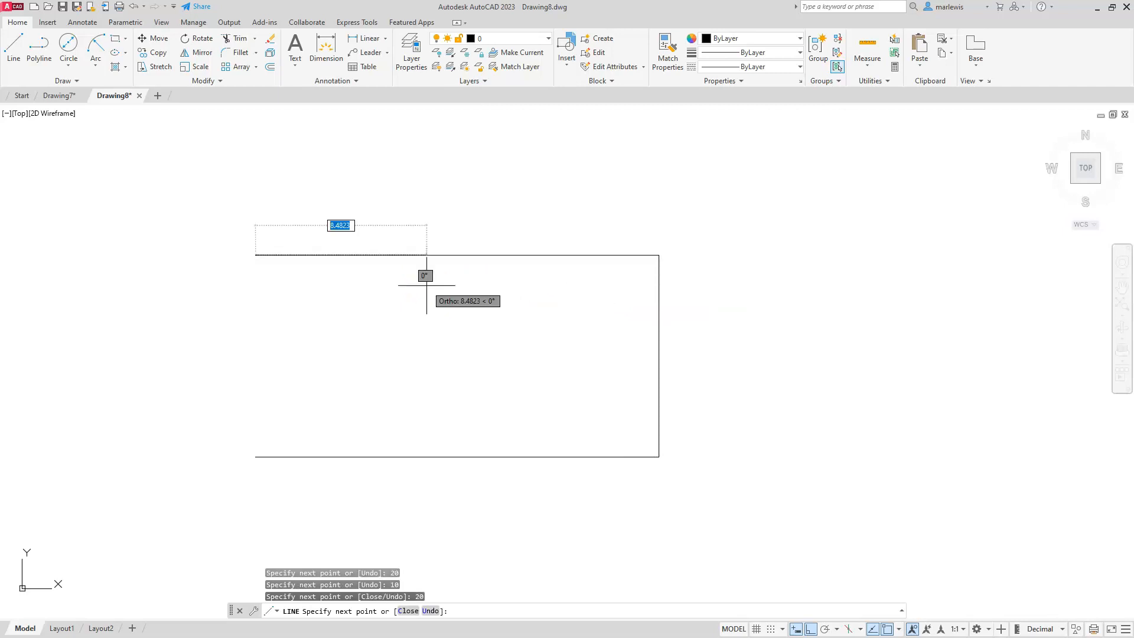
key(Escape)
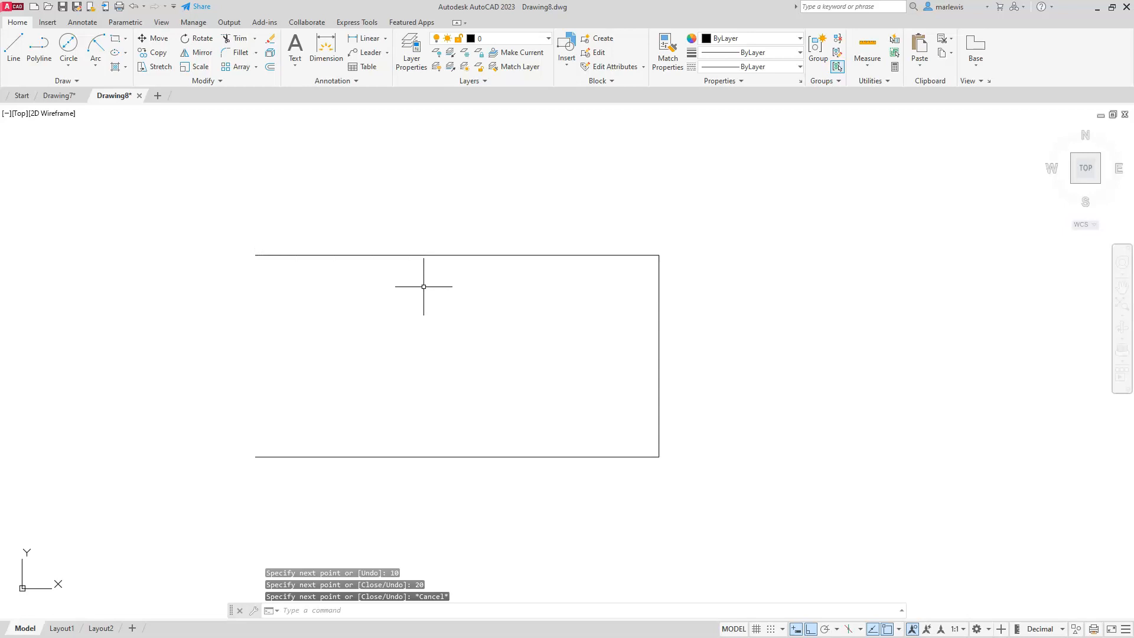
key(Escape)
key(Escape)
key(Escape)
middle_drag(302, 316, 408, 306)
click(95, 66)
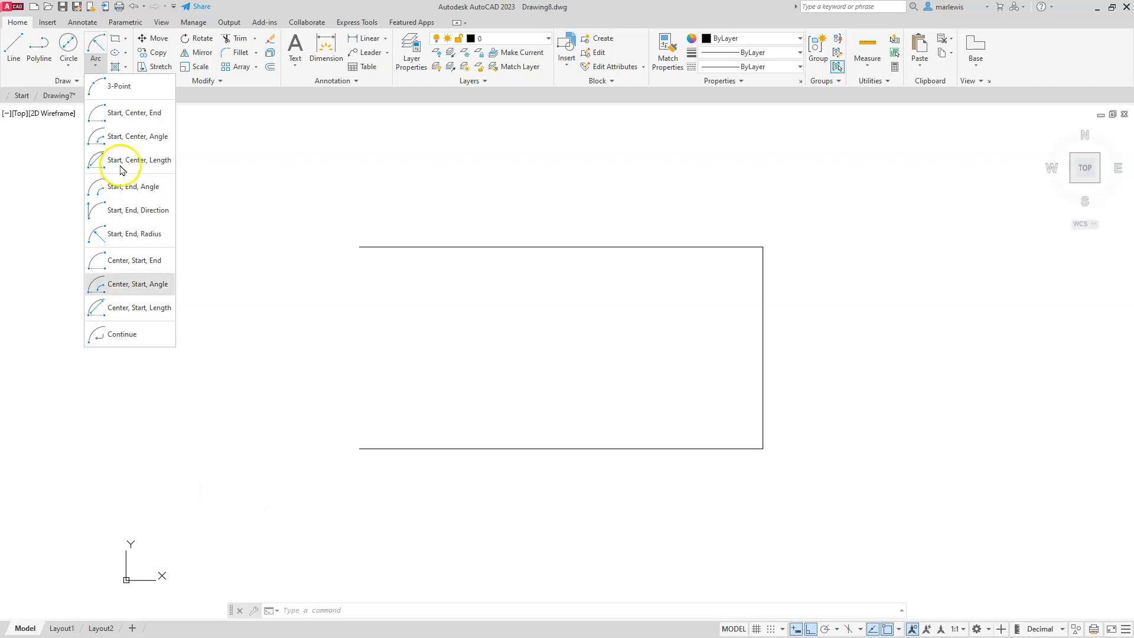
click(137, 116)
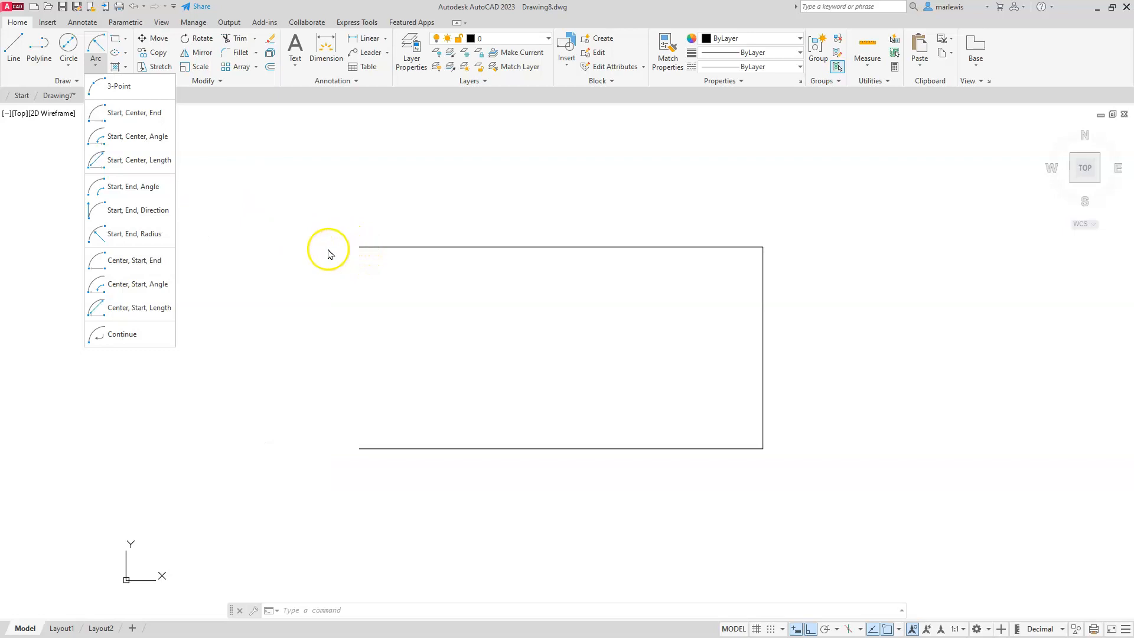
click(360, 452)
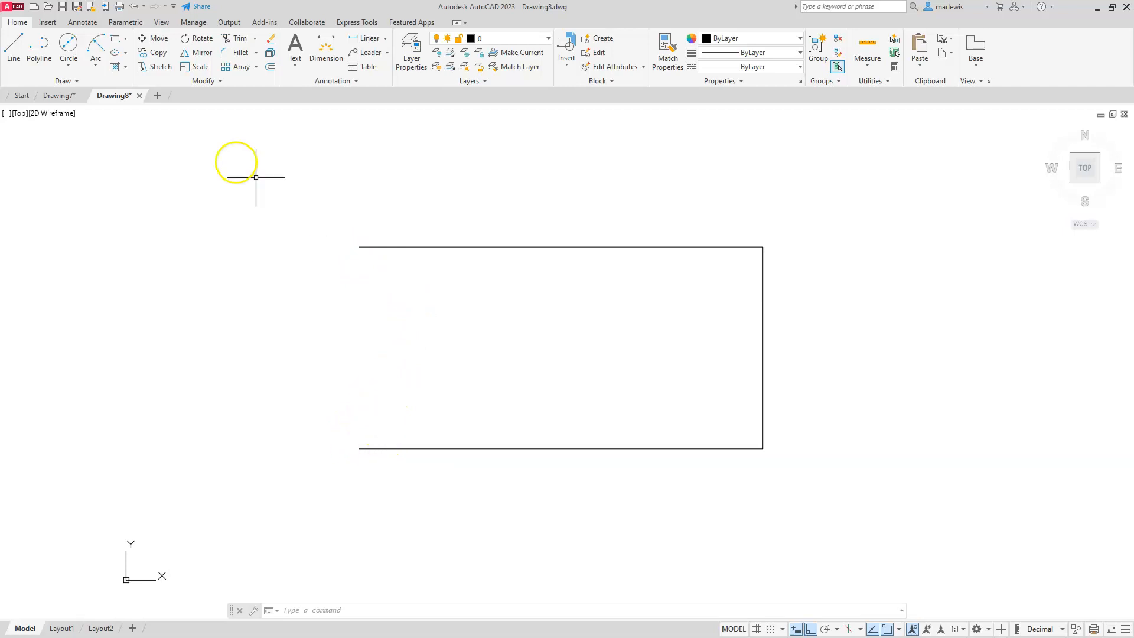
Step: Close the plate's open left side with a Start, End, Radius arc from the top edge's end to the bottom edge's end, radius 5
click(96, 65)
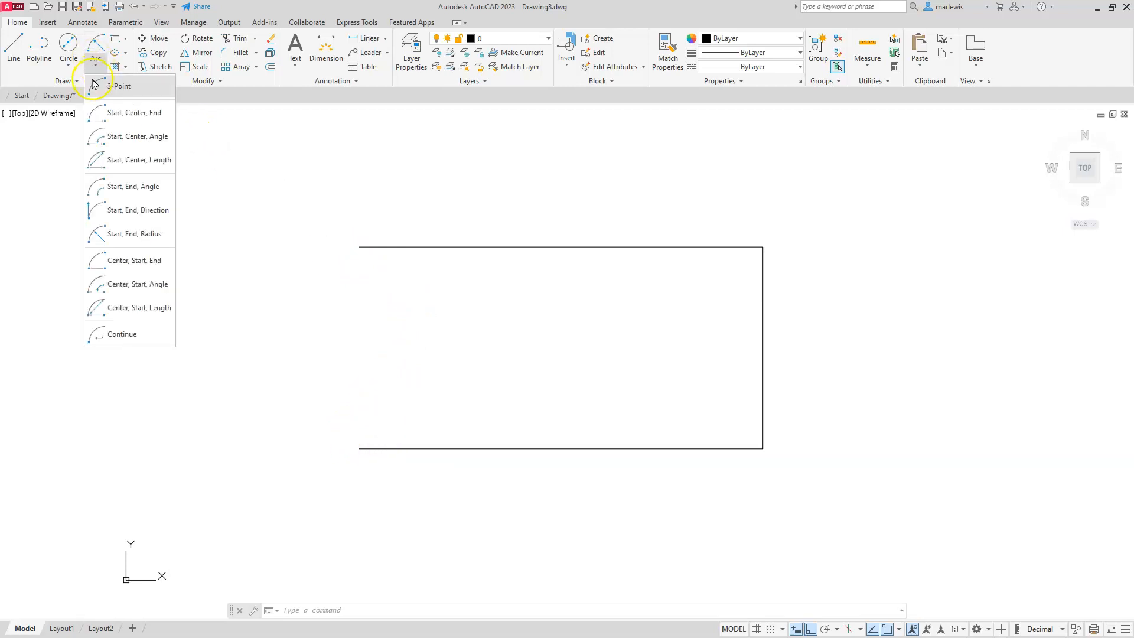
click(103, 238)
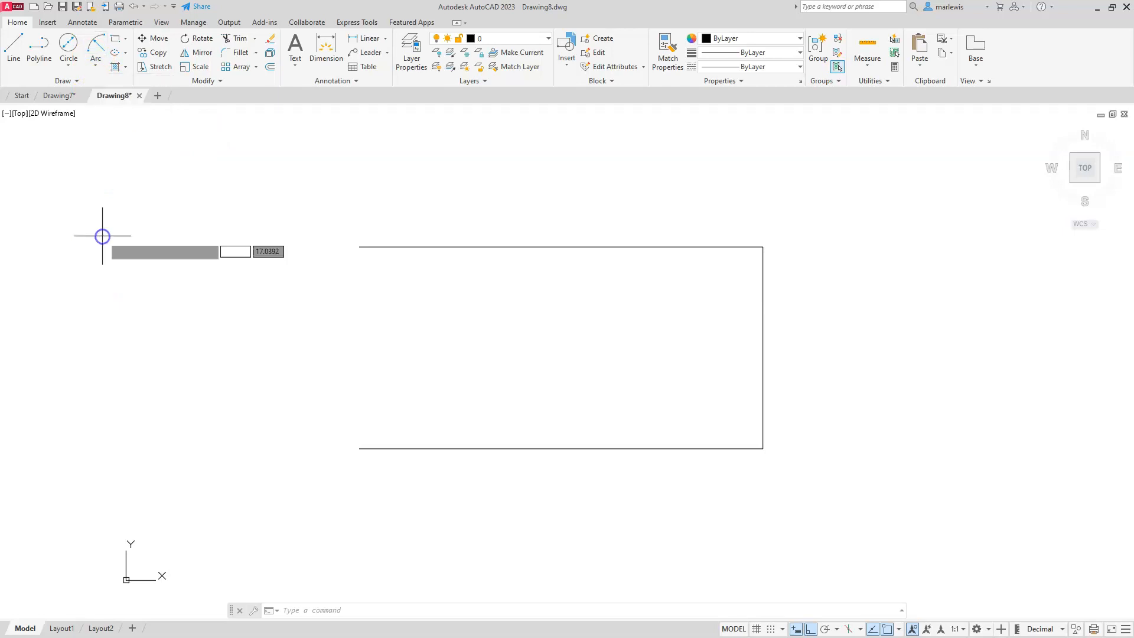
click(361, 247)
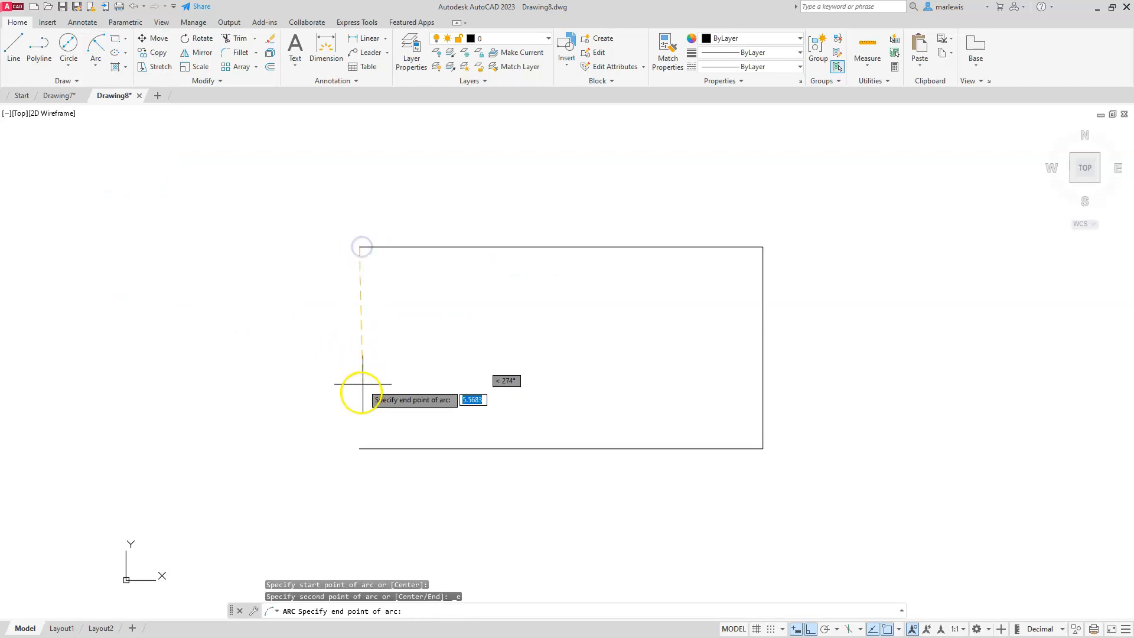
click(360, 448)
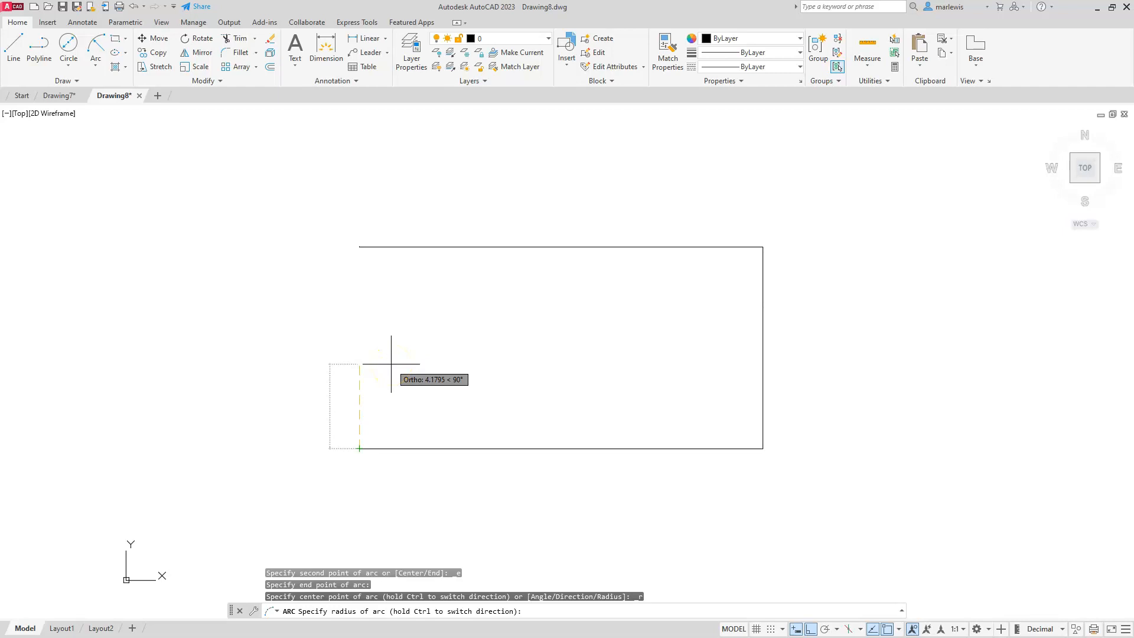
text(5)
key(Return)
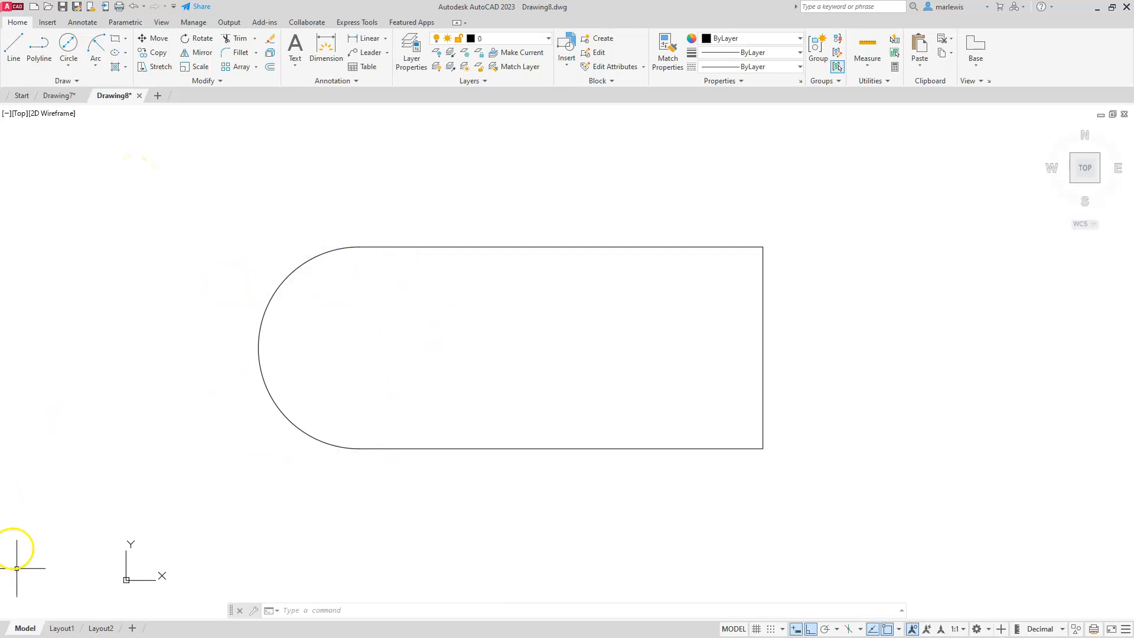
Step: Draw a Center, Diameter circle of diameter 4 centred 4 units left of the right edge's midpoint, using object snap tracking
key(alt+Tab)
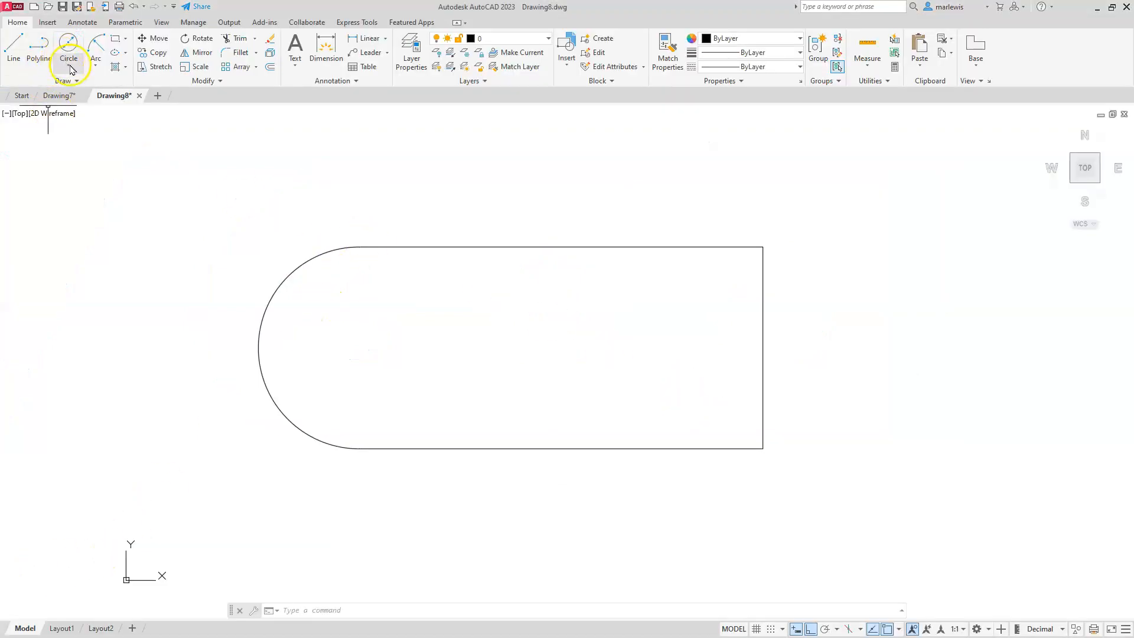
click(71, 70)
click(89, 114)
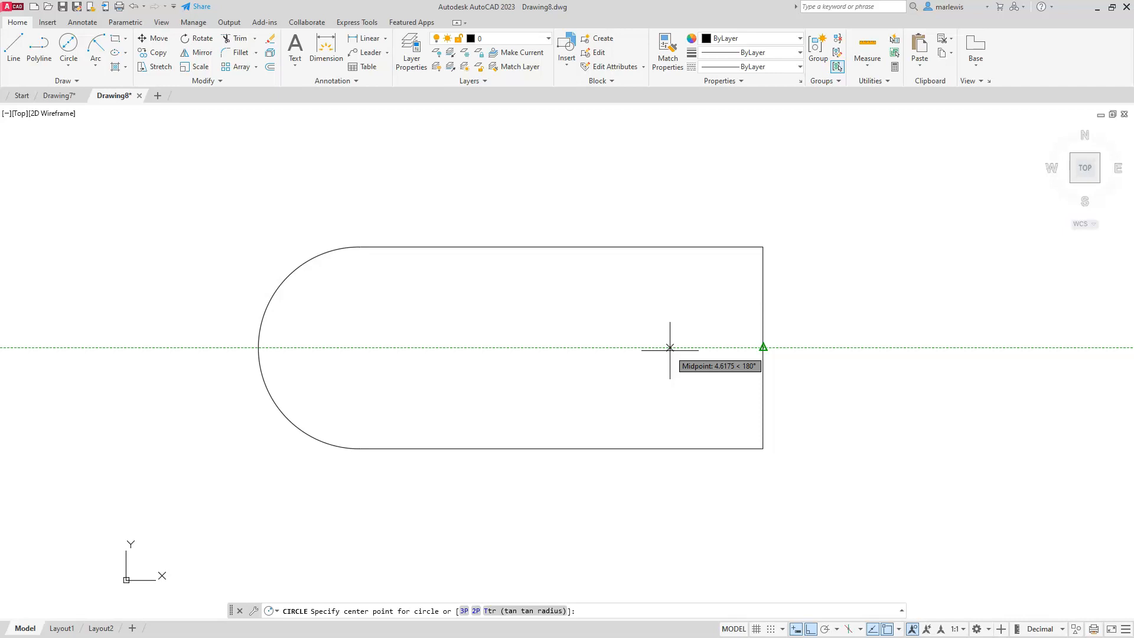
text(4)
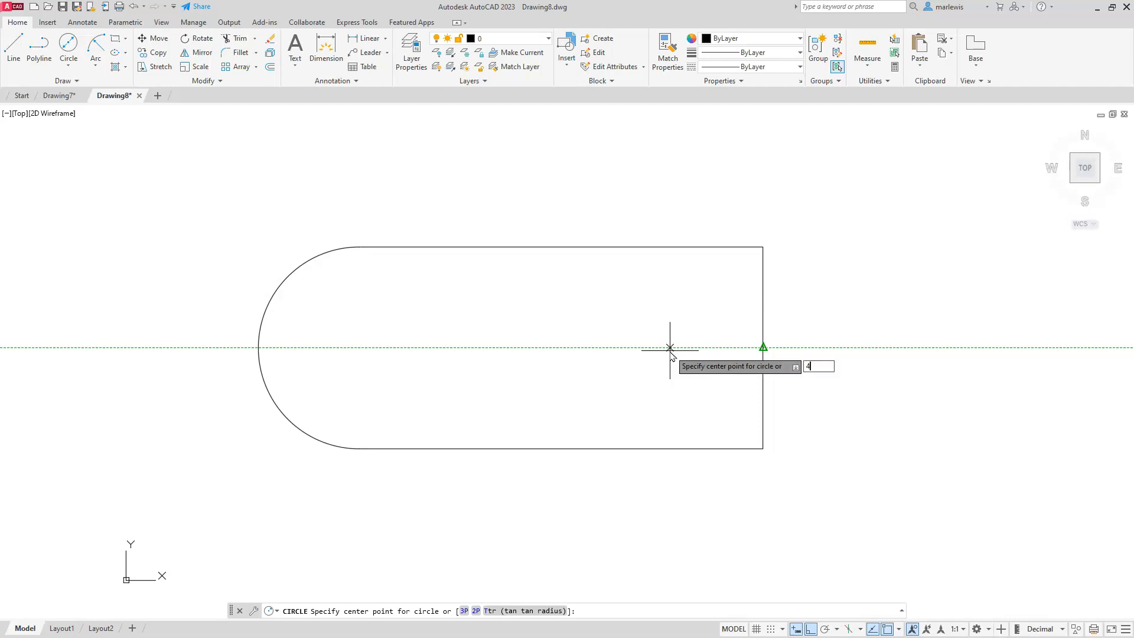
key(Return)
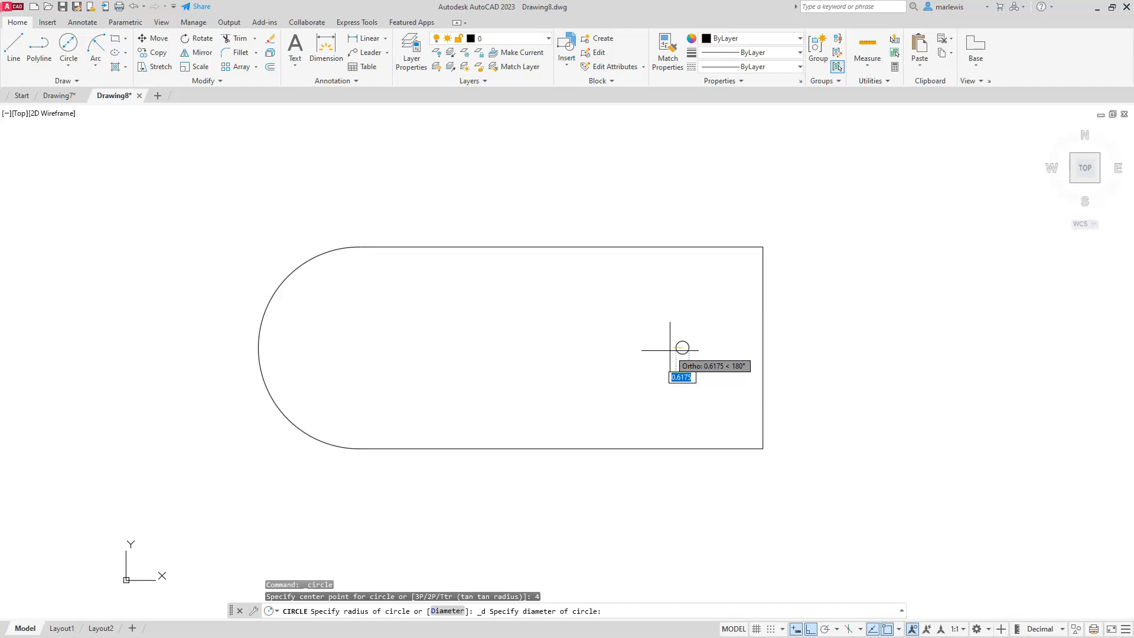
text(4)
key(Return)
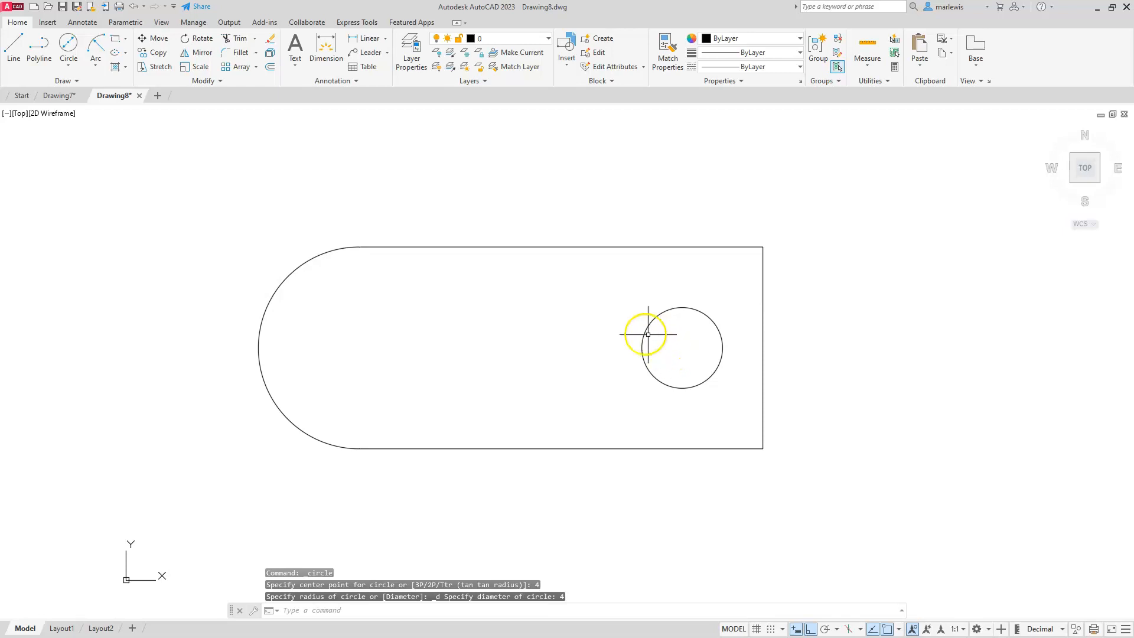
Step: Draw a Center, Diameter circle of diameter 4 centred 8 units left of the existing hole's centre, using centre snap tracking
click(69, 46)
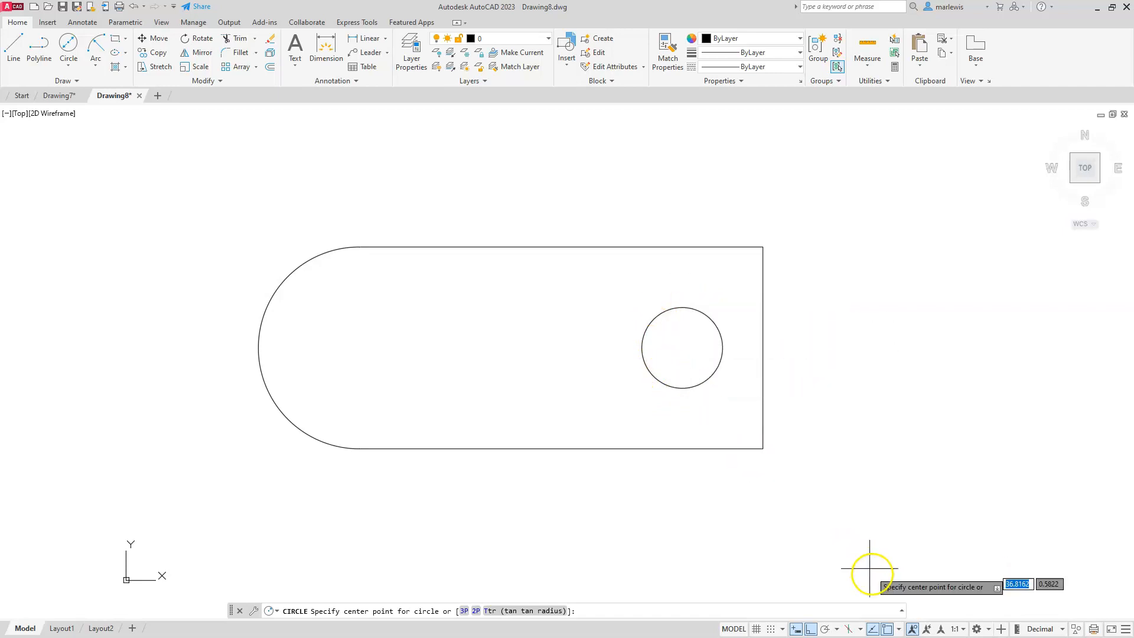
click(900, 631)
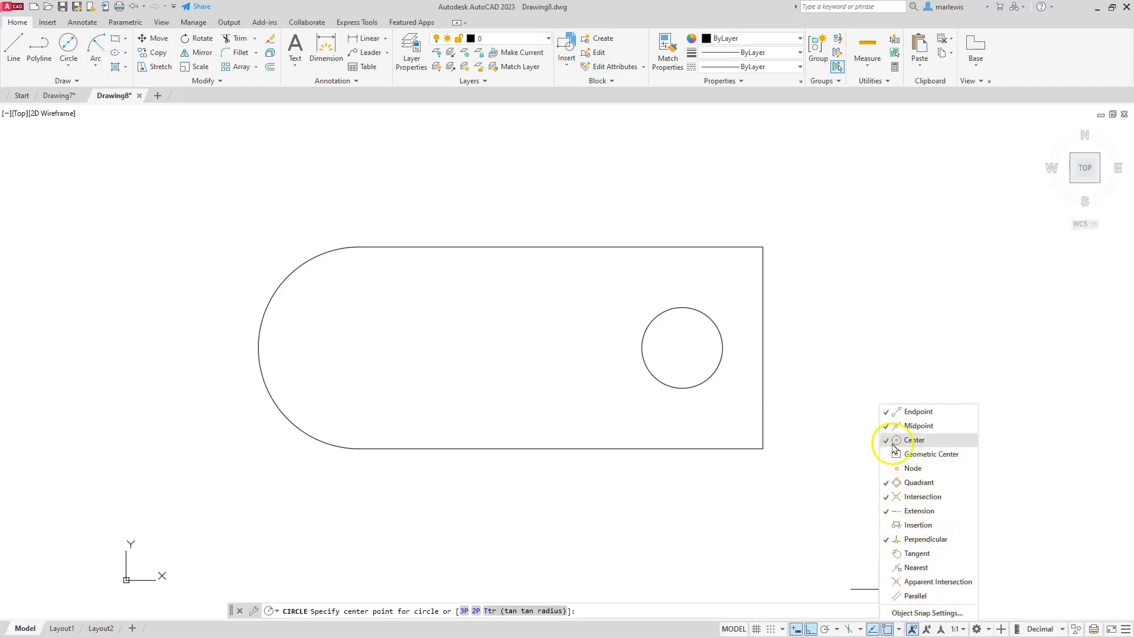
click(836, 407)
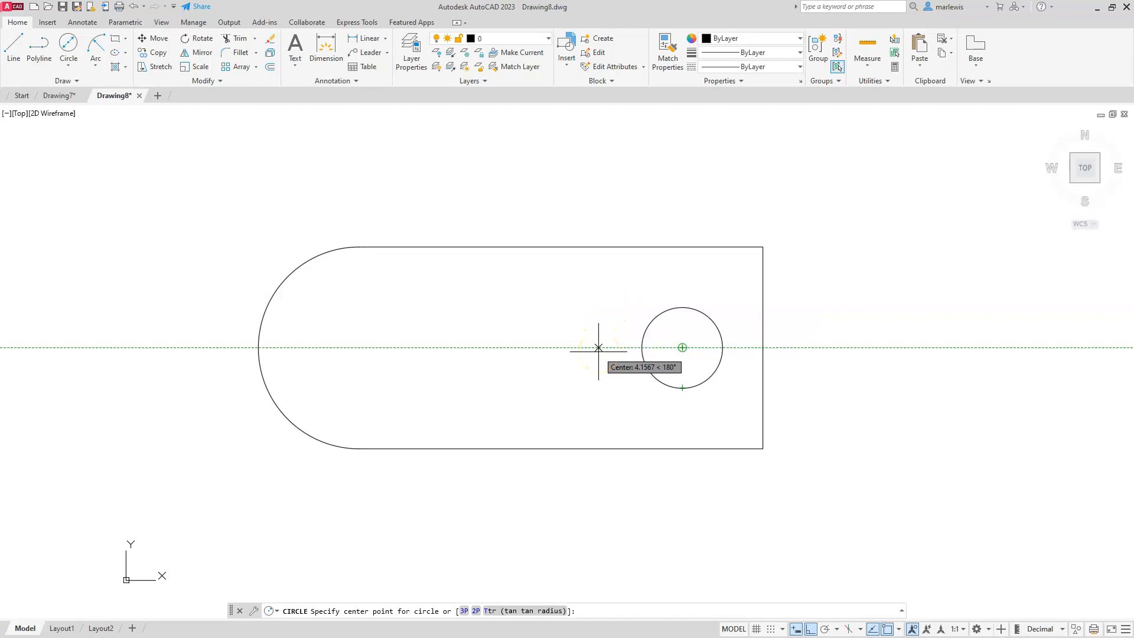
text(8)
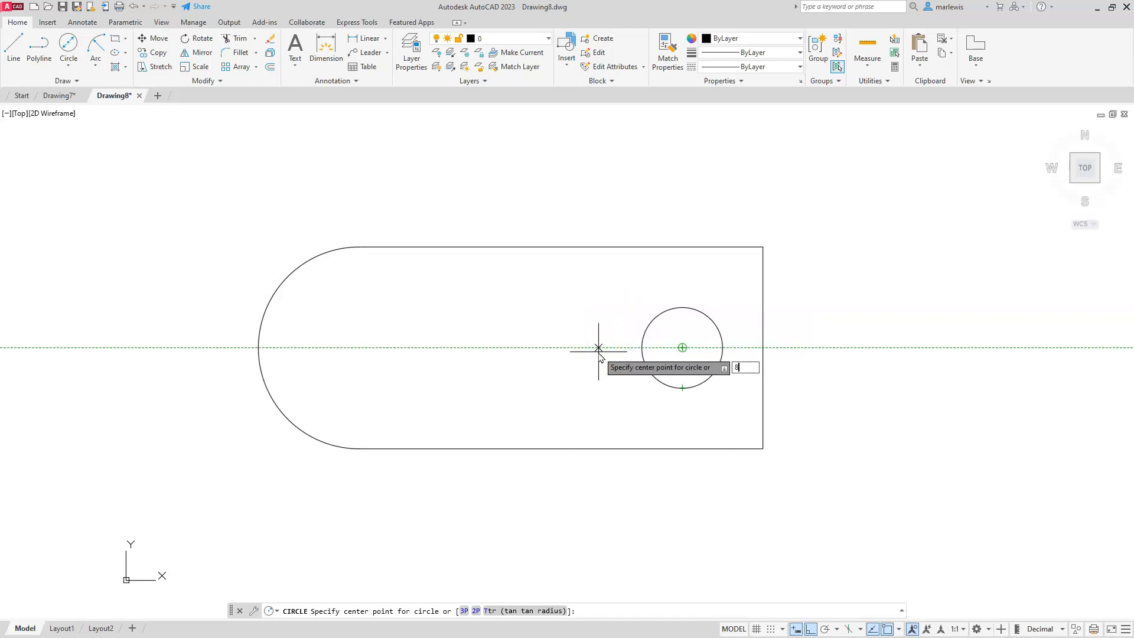
key(Return)
text(d)
key(Return)
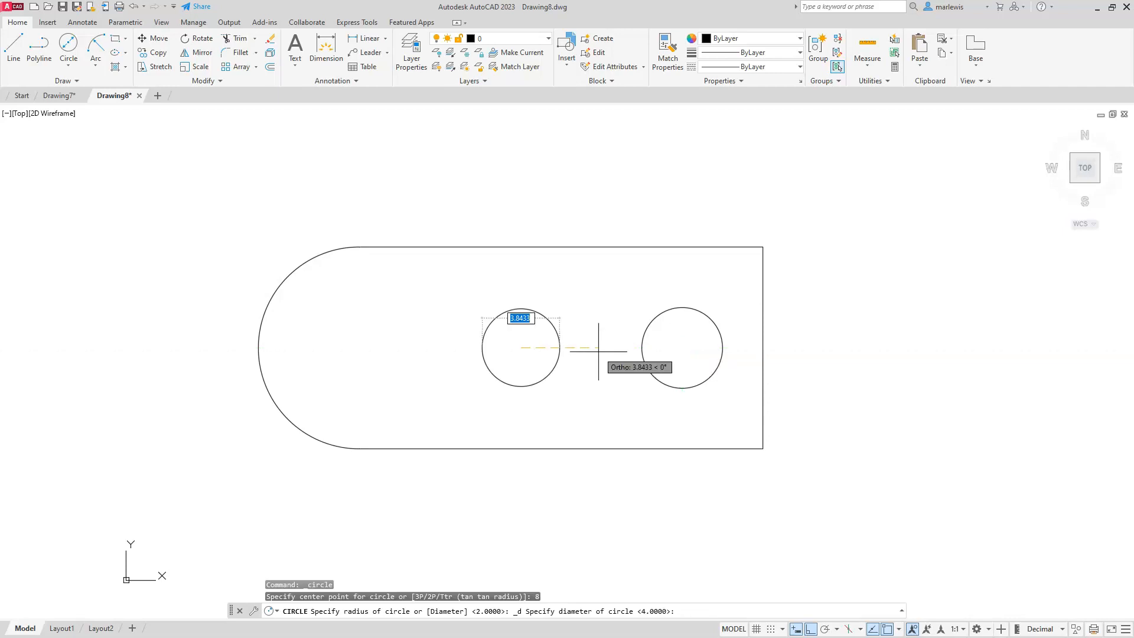
key(Return)
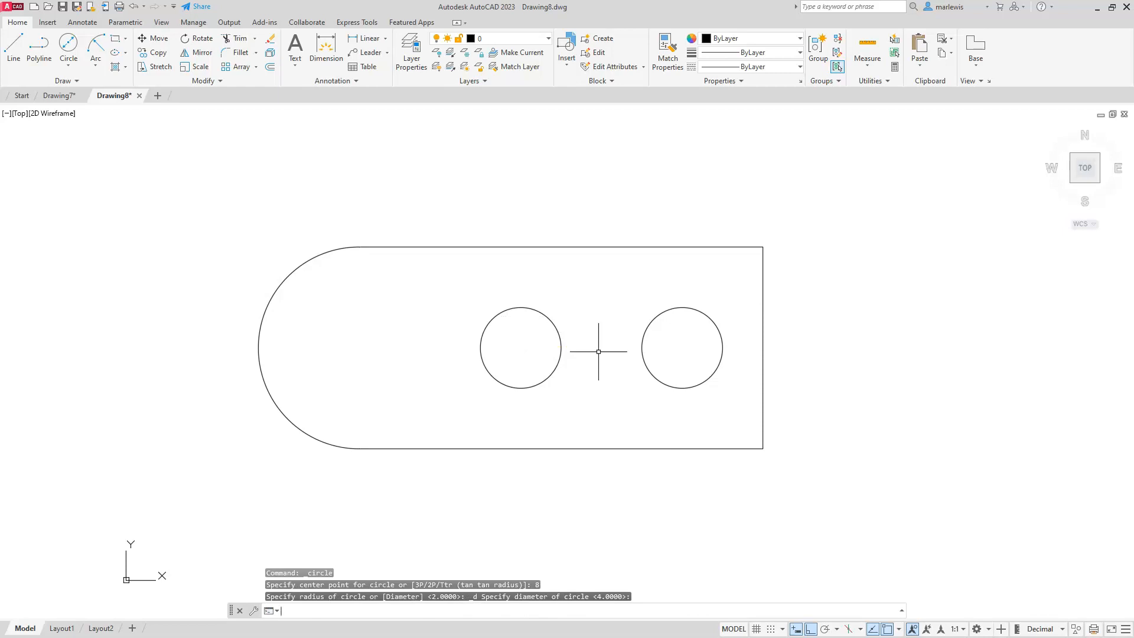
Step: Repeat the Circle command to add a third hole of radius 2, centred 8 units left of the middle hole's centre
key(Return)
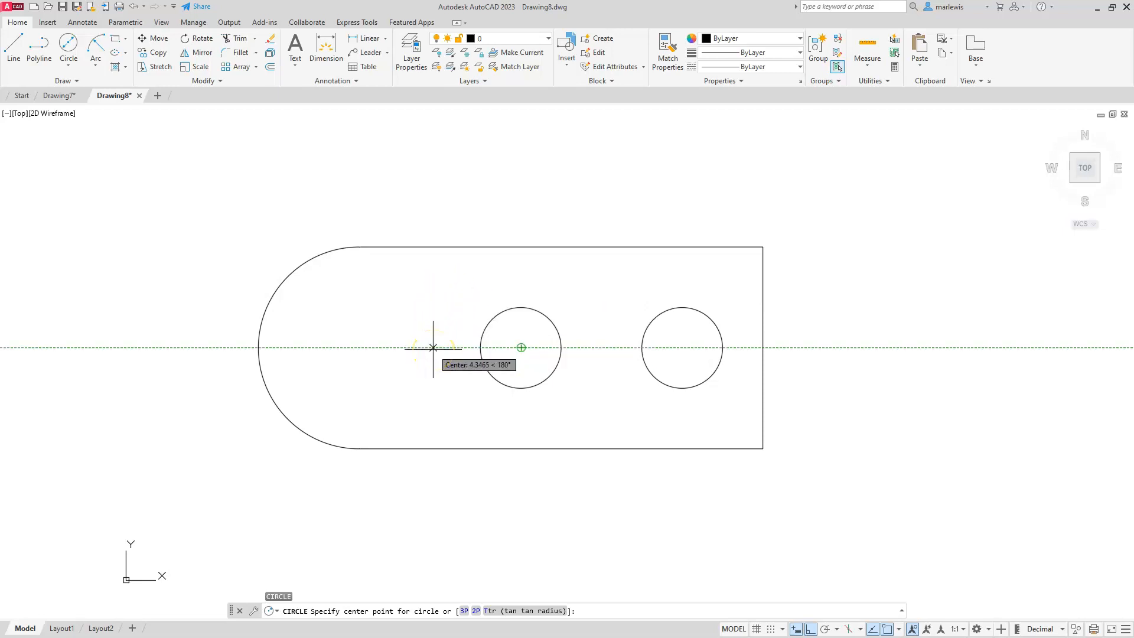
text(8)
key(Return)
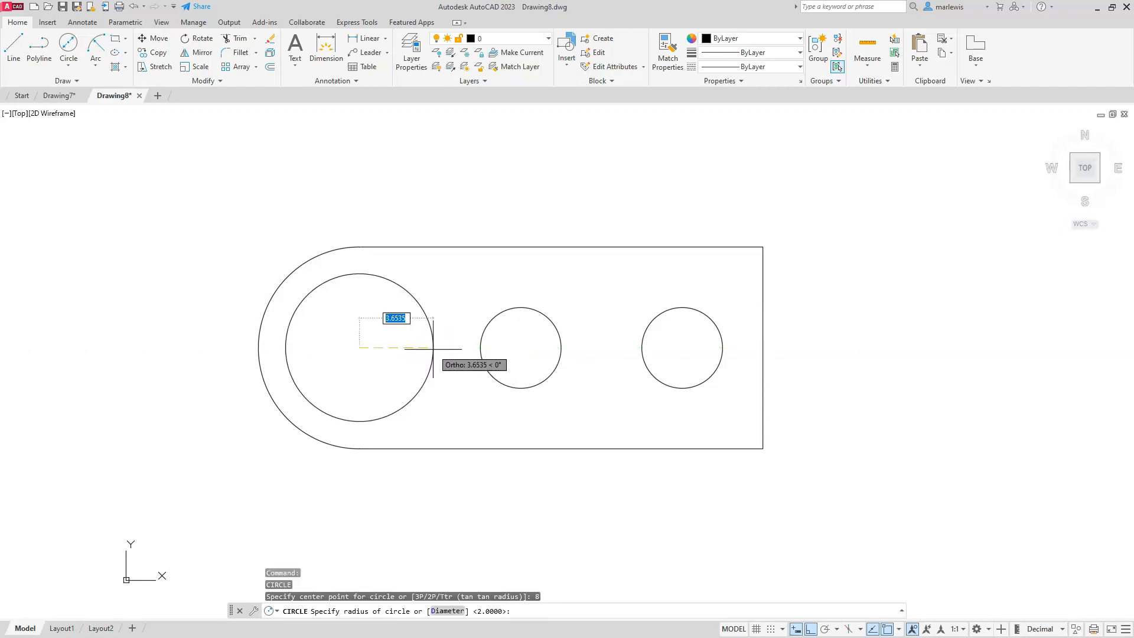
key(Return)
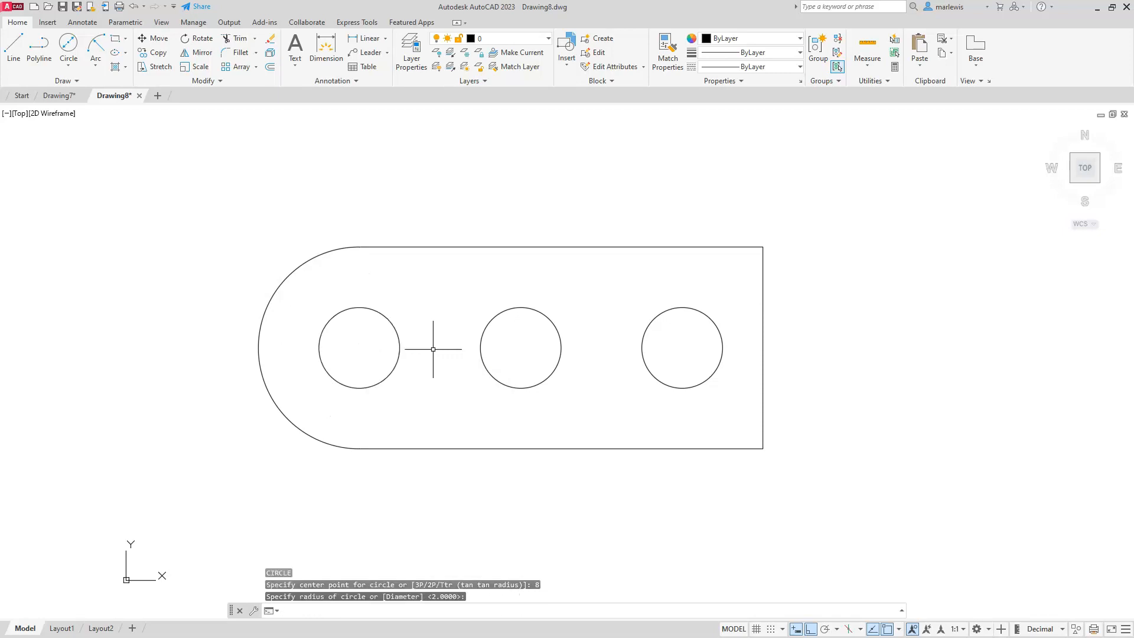